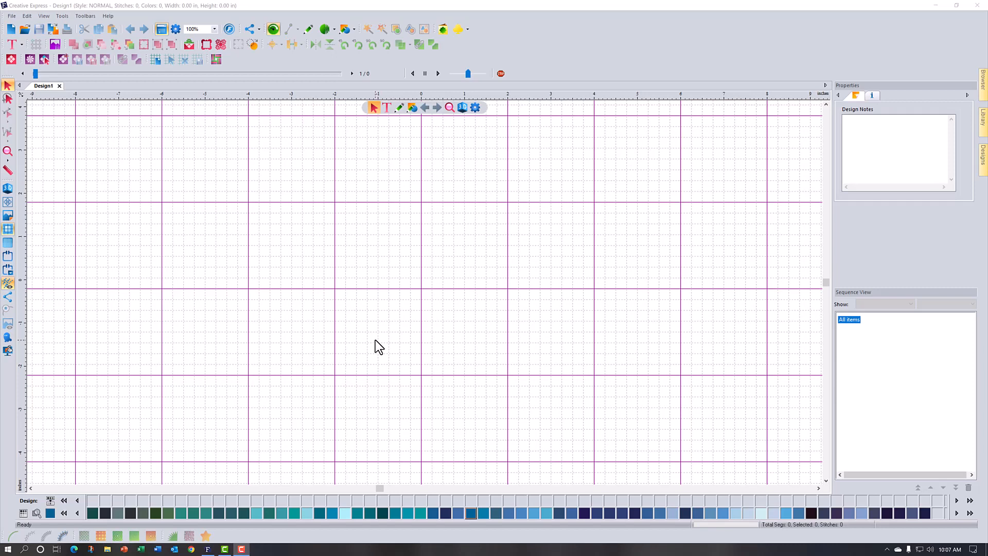
Step: Set the grid's major lines to every 4 lines both horizontally and vertically in the grid settings
{"action": "right_click", "coordinate": [533, 99]}
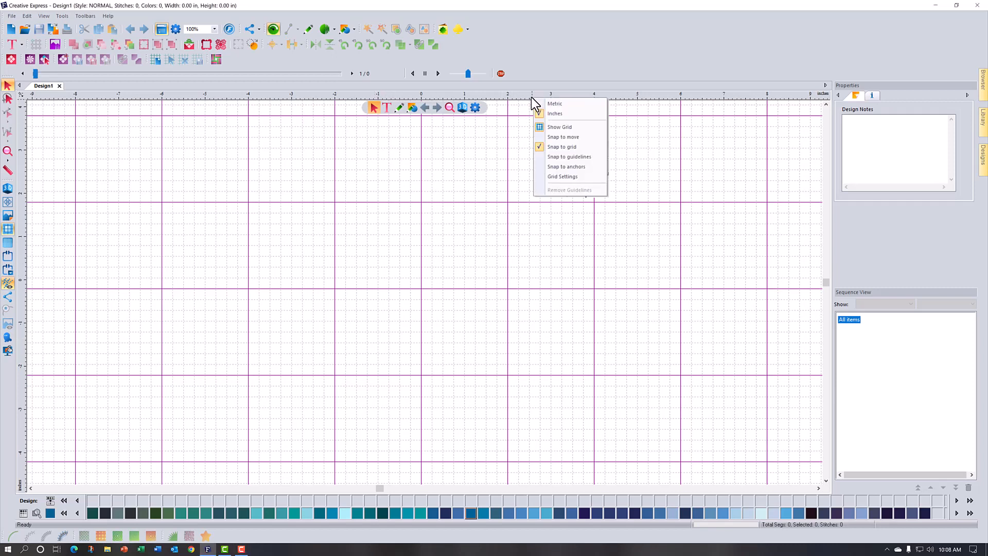
{"action": "left_click", "coordinate": [566, 176]}
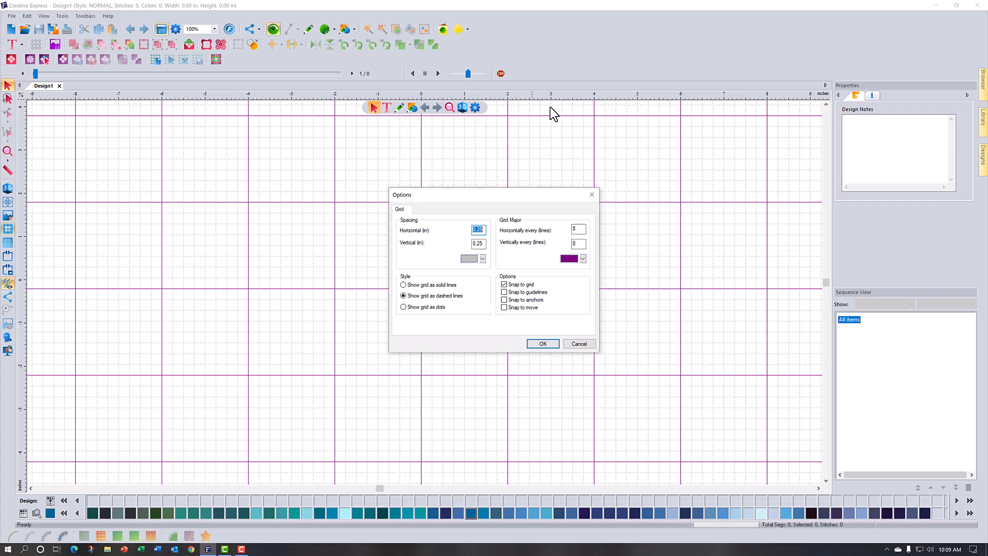
{"action": "left_click", "coordinate": [577, 230]}
{"action": "type", "text": "4"}
{"action": "left_click", "coordinate": [577, 244]}
{"action": "left_click", "coordinate": [543, 343]}
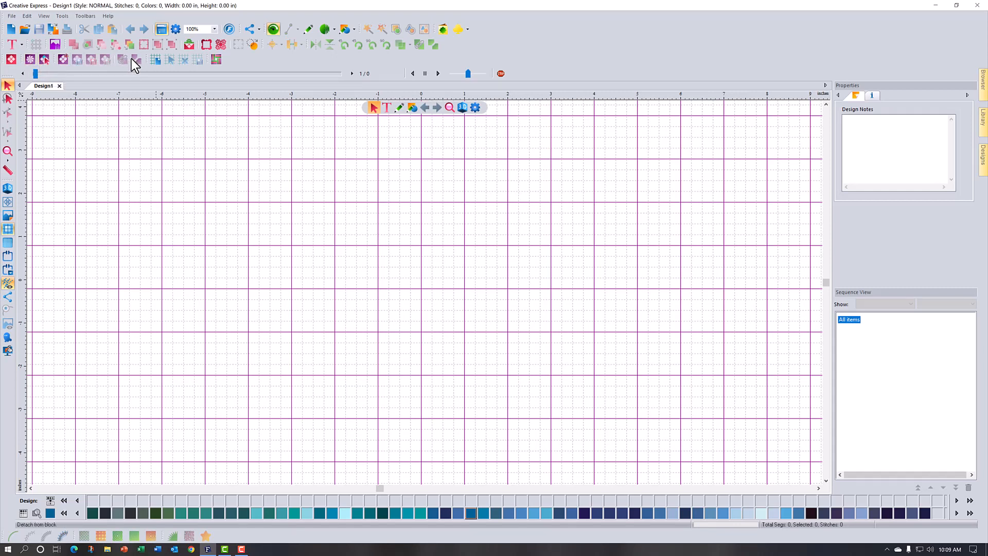
Step: Create an AQ block with a 6-inch square area centred on the grid, spanning -3 to 3 inches both ways
{"action": "left_click", "coordinate": [66, 57]}
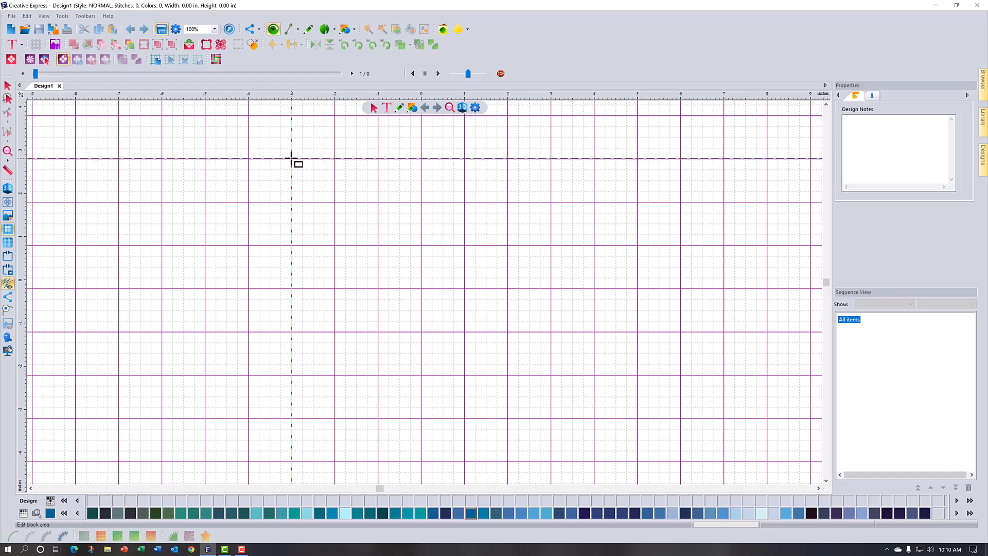
{"action": "left_click_drag", "start_coordinate": [291, 159], "coordinate": [552, 418]}
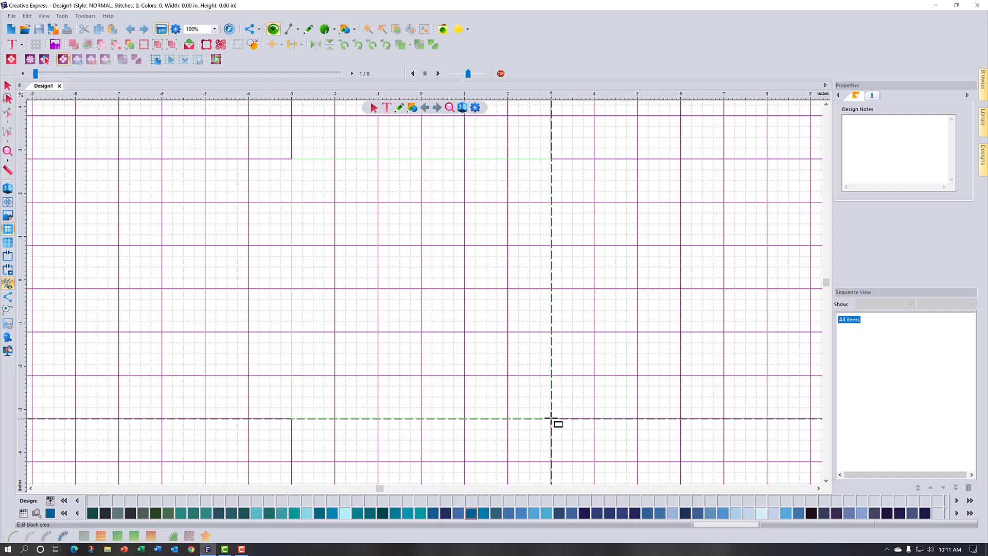
{"action": "left_click_drag", "start_coordinate": [551, 419], "coordinate": [551, 419]}
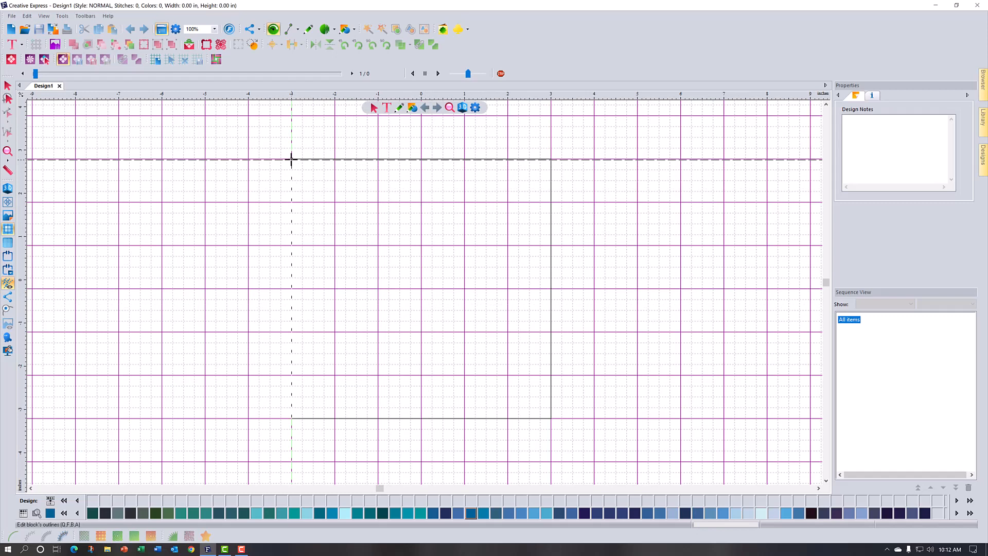
Step: Draw two corner-to-corner diagonal lines across the square block and finish its outlines
{"action": "left_click_drag", "start_coordinate": [291, 160], "coordinate": [549, 419]}
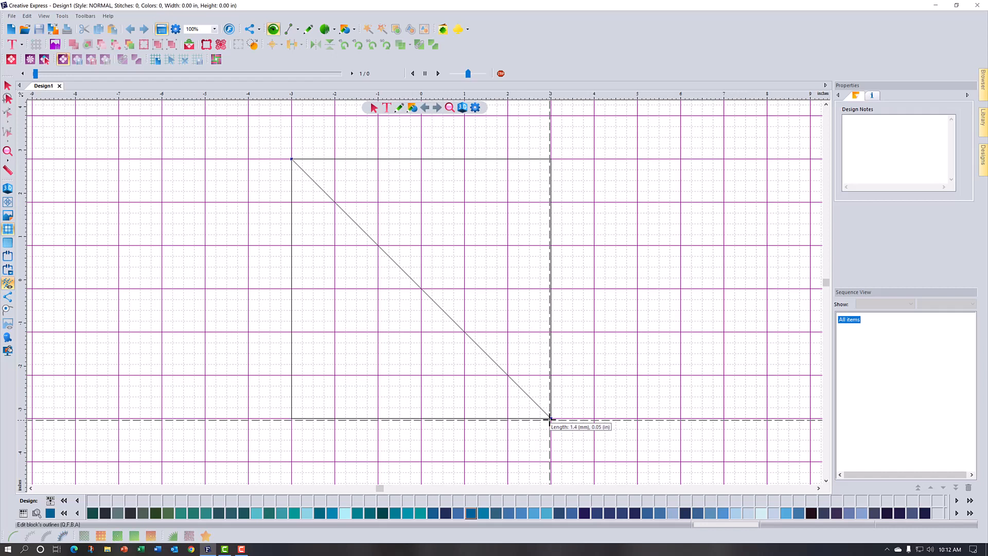
{"action": "left_click_drag", "start_coordinate": [549, 419], "coordinate": [550, 419]}
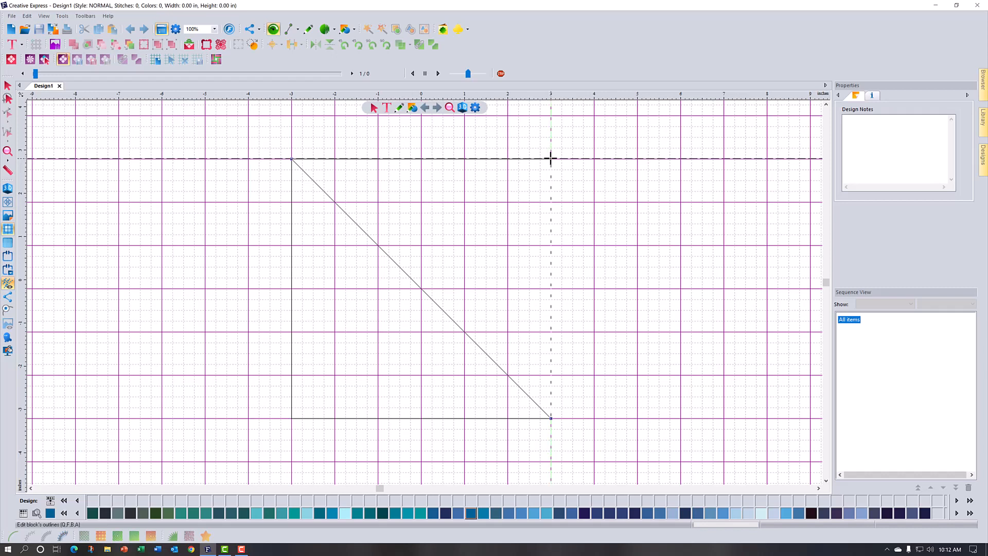
{"action": "left_click", "coordinate": [551, 159]}
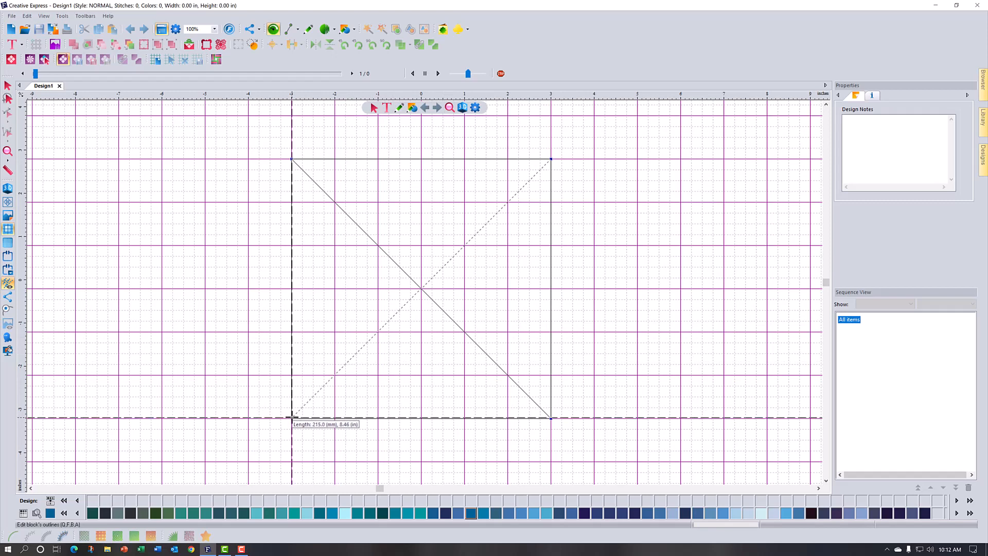
{"action": "left_click", "coordinate": [292, 418]}
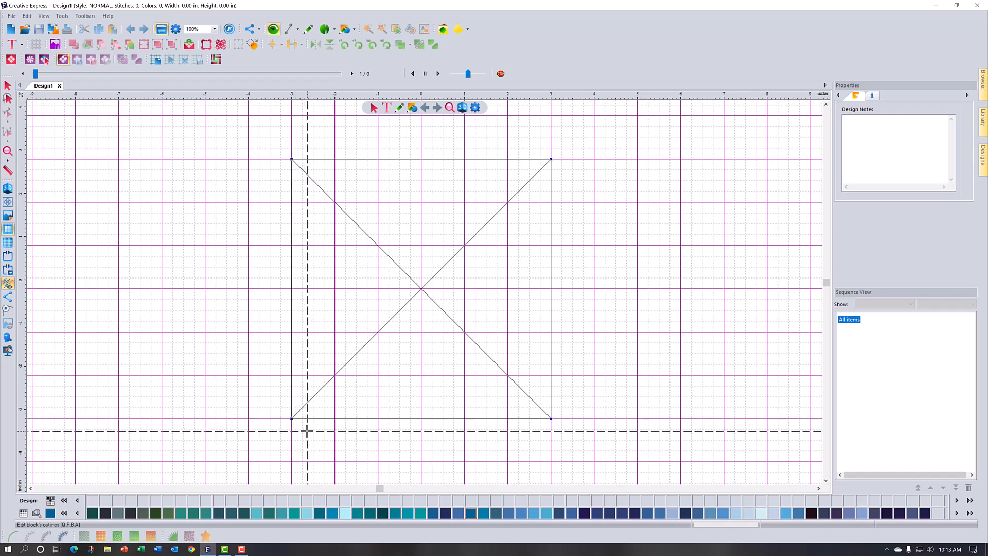
{"action": "left_click", "coordinate": [307, 431]}
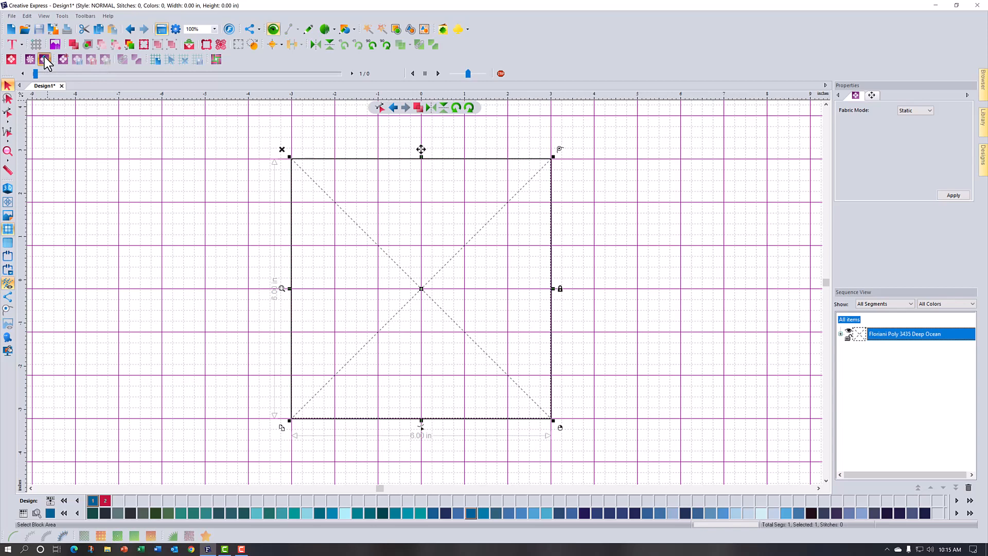
Step: Select both diagonals of the block with AQ Object Selection and assign them the Run (Motif) stitch
{"action": "left_click", "coordinate": [44, 58]}
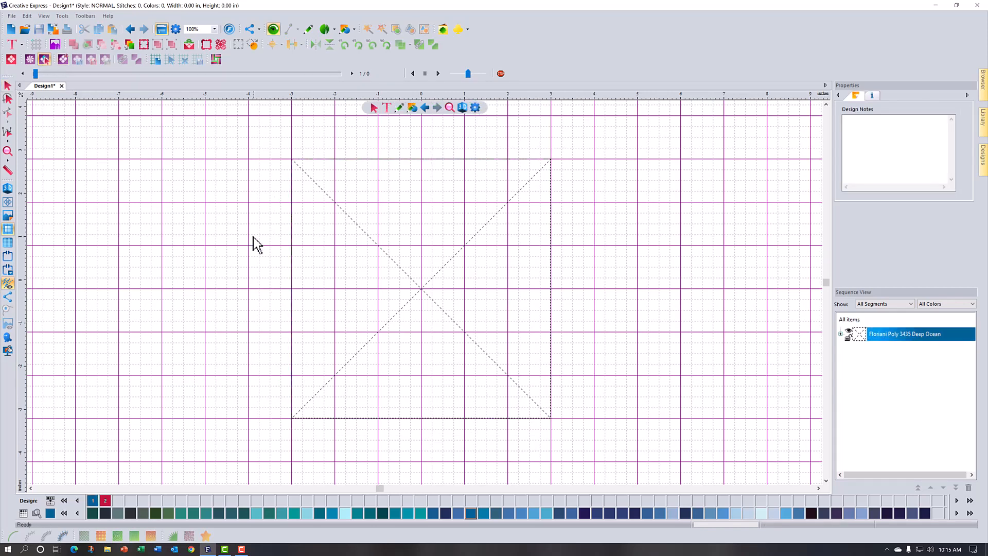
{"action": "left_click", "coordinate": [388, 324]}
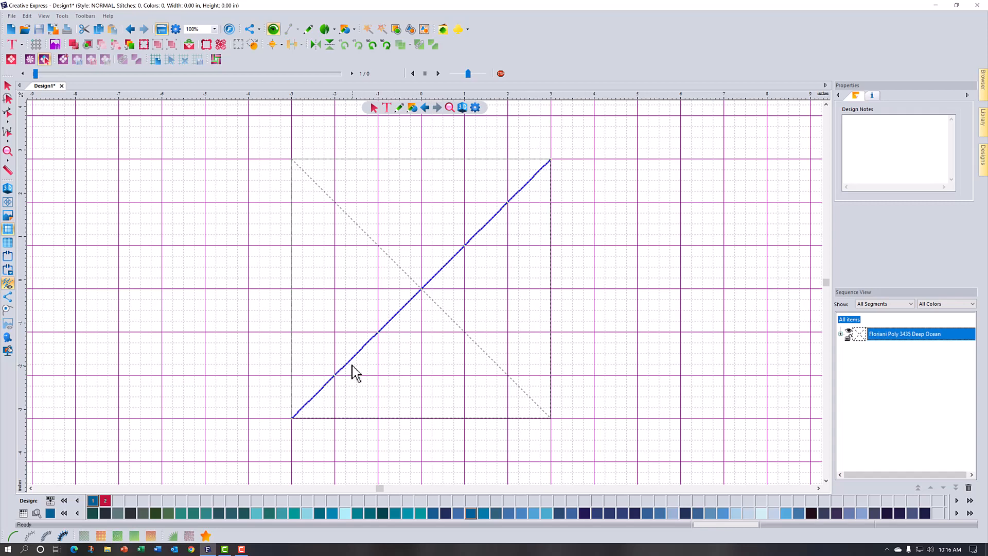
{"action": "left_click", "coordinate": [368, 236]}
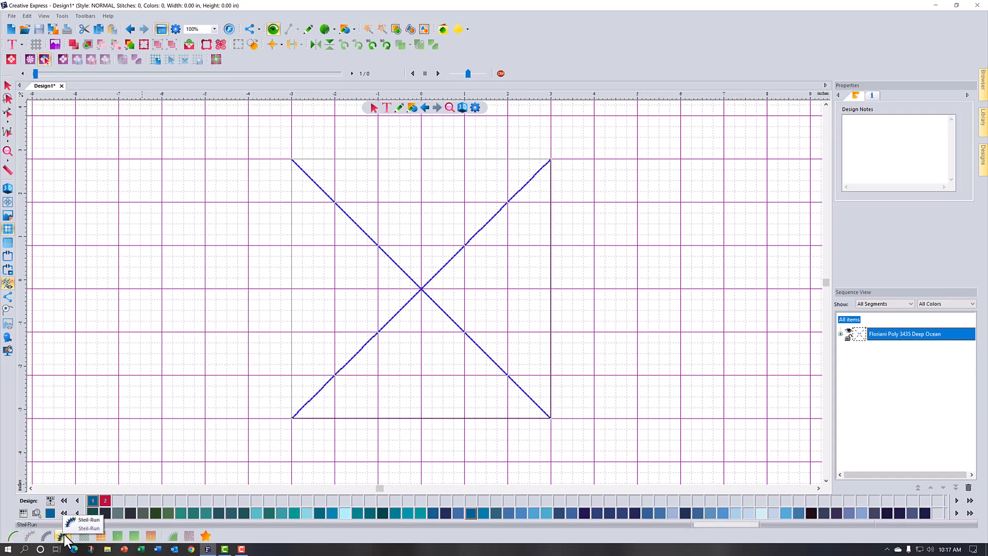
{"action": "left_click", "coordinate": [28, 536]}
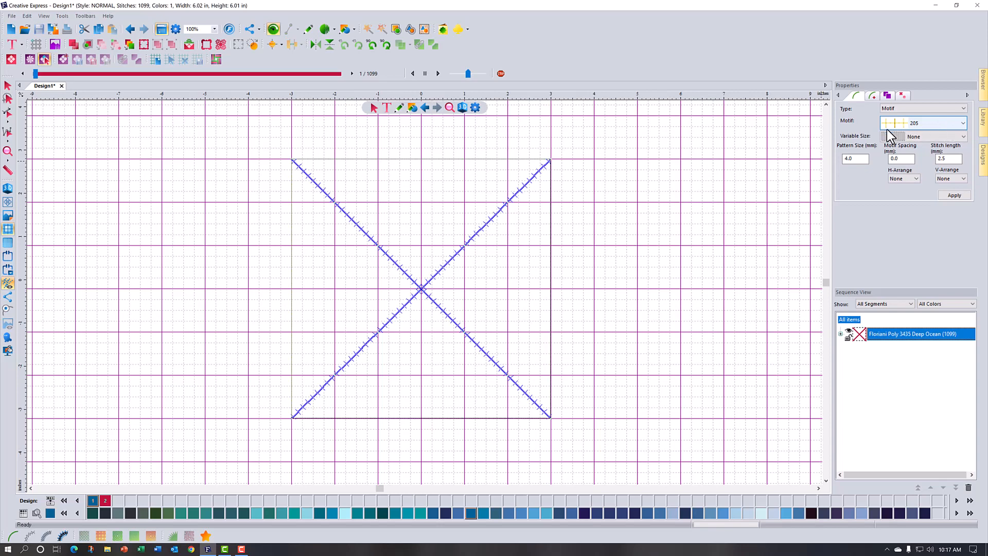
Step: Change both diagonals to the AQ30 motif of type AQ Binding Motifs and turn on the 3D stitch view
{"action": "left_click", "coordinate": [964, 108]}
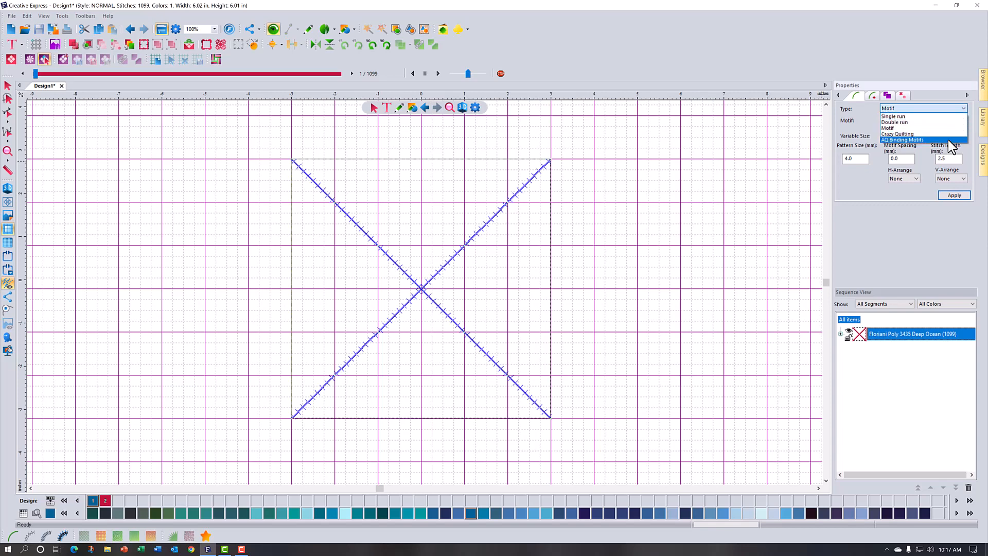
{"action": "left_click", "coordinate": [948, 140]}
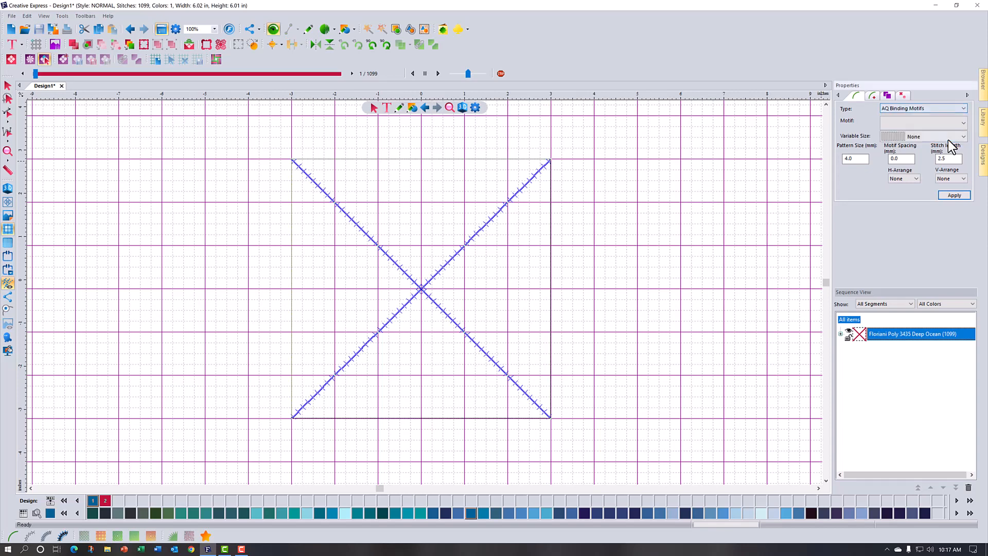
{"action": "left_click", "coordinate": [962, 123]}
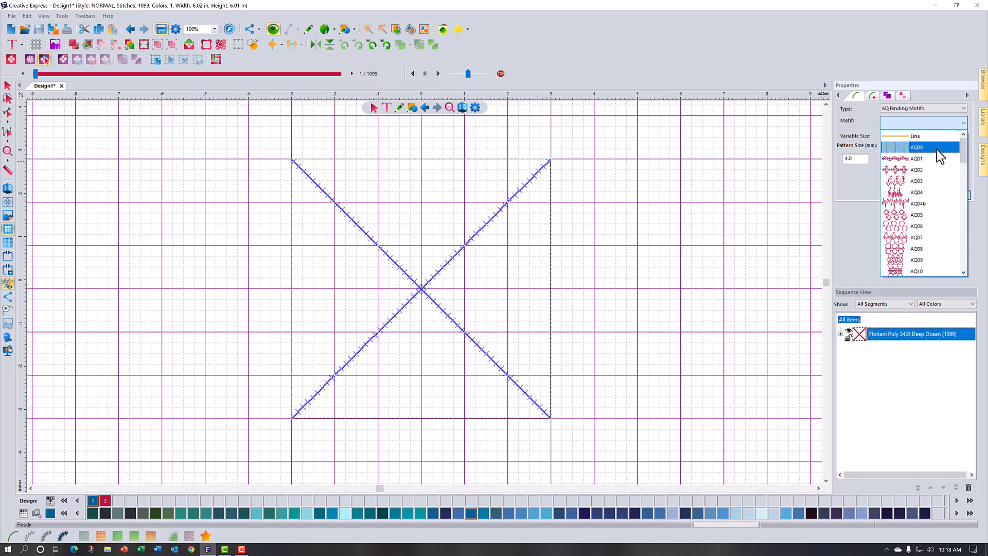
{"action": "scroll", "coordinate": [927, 197], "scroll_direction": "down", "scroll_amount": 1}
{"action": "scroll", "coordinate": [926, 197], "scroll_direction": "down", "scroll_amount": 4}
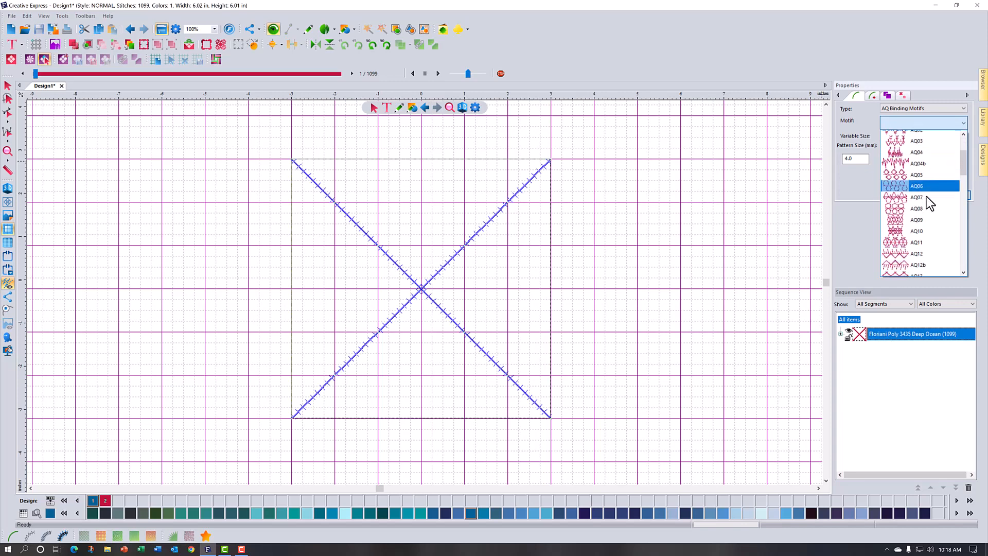
{"action": "scroll", "coordinate": [926, 196], "scroll_direction": "down", "scroll_amount": 2}
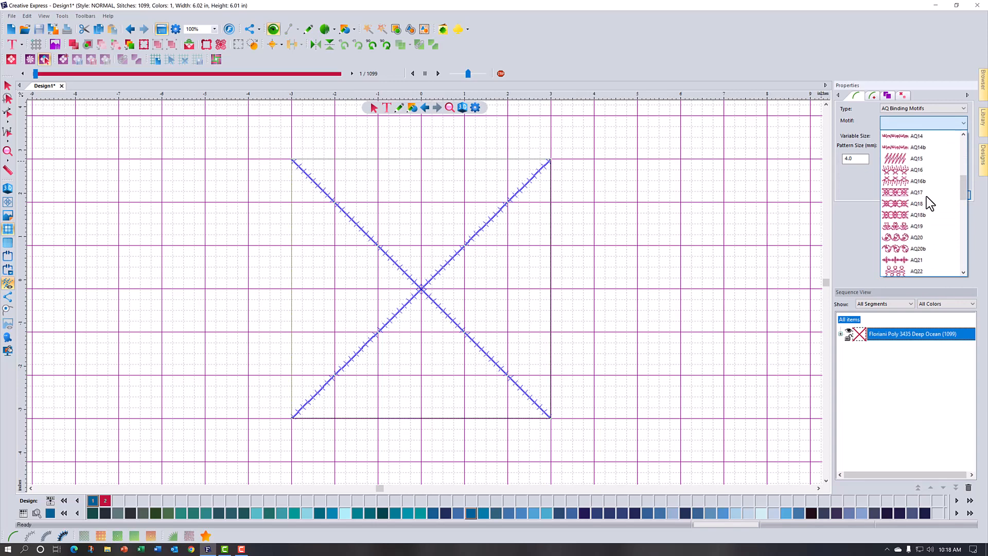
{"action": "scroll", "coordinate": [959, 248], "scroll_direction": "down", "scroll_amount": 5}
{"action": "scroll", "coordinate": [959, 256], "scroll_direction": "down", "scroll_amount": 3}
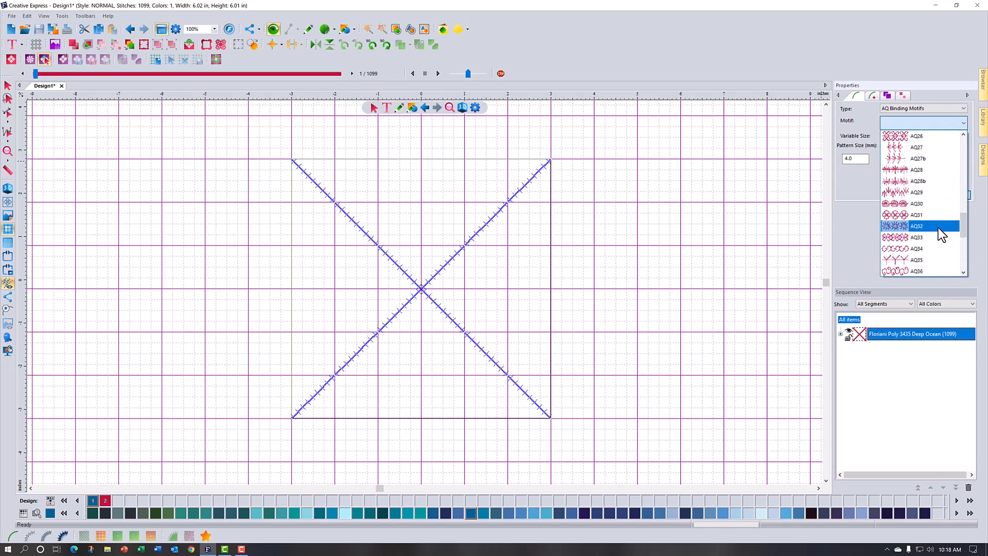
{"action": "left_click", "coordinate": [930, 203]}
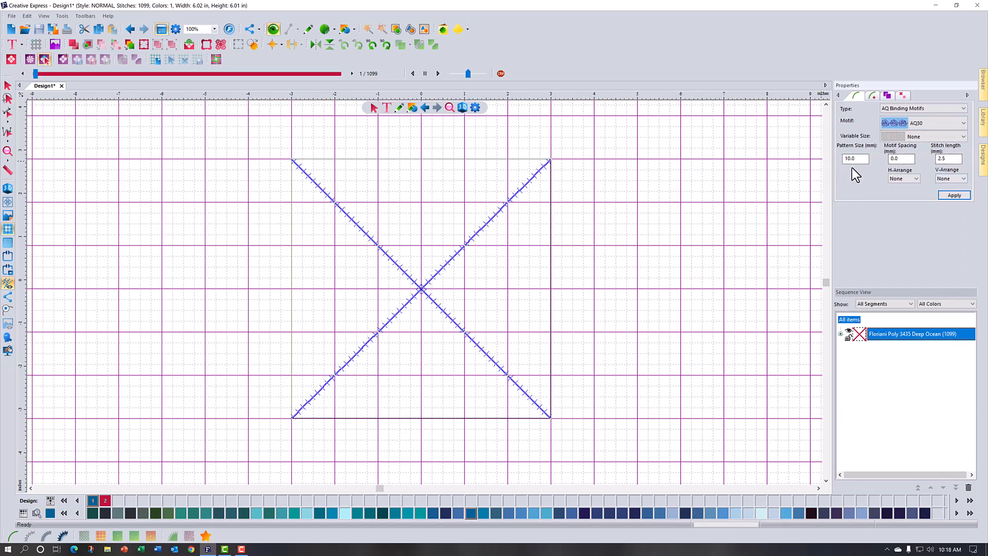
{"action": "left_click", "coordinate": [954, 195]}
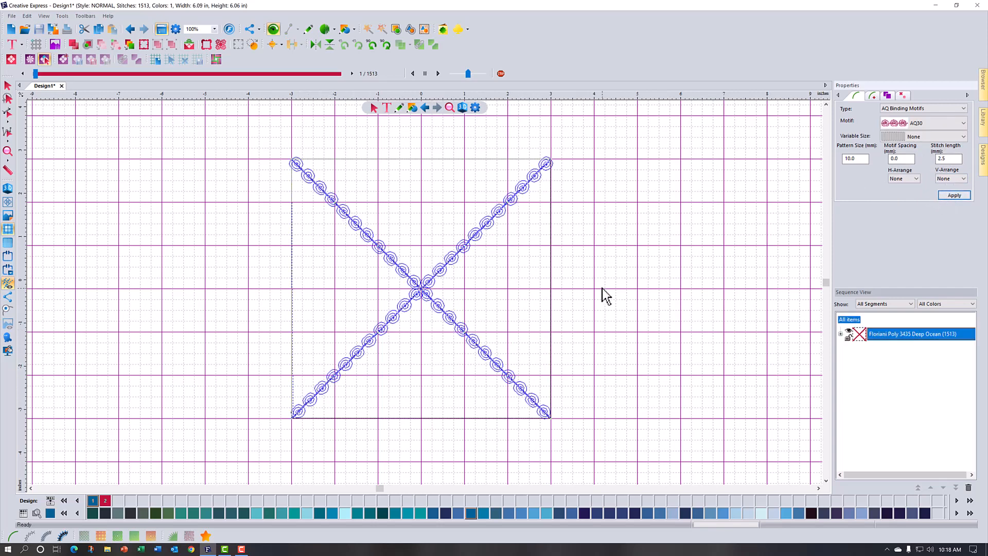
{"action": "left_click", "coordinate": [7, 189]}
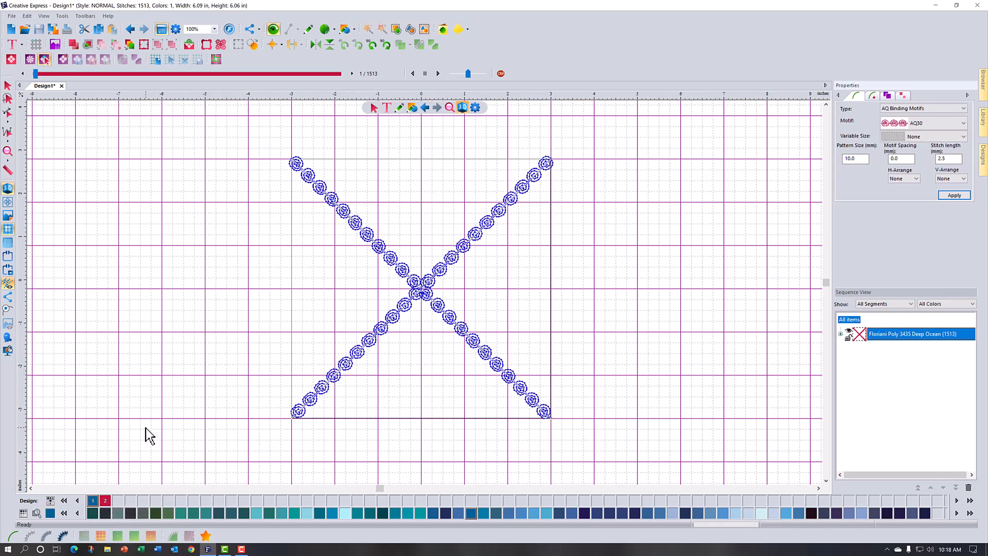
Step: Select the block's left and right triangles and fill them with the blue Deep Ocean (3435) as fabric color
{"action": "left_click", "coordinate": [44, 60]}
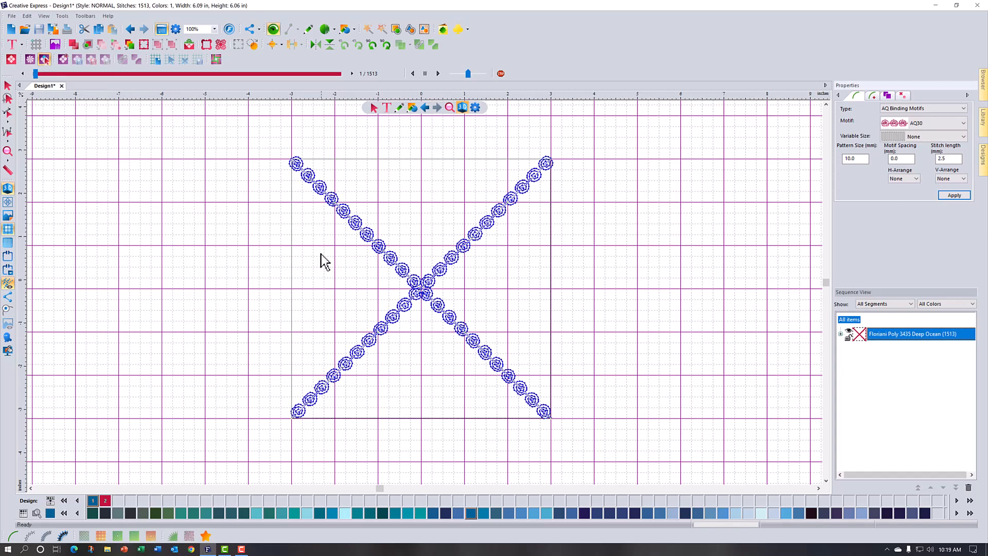
{"action": "left_click", "coordinate": [319, 285]}
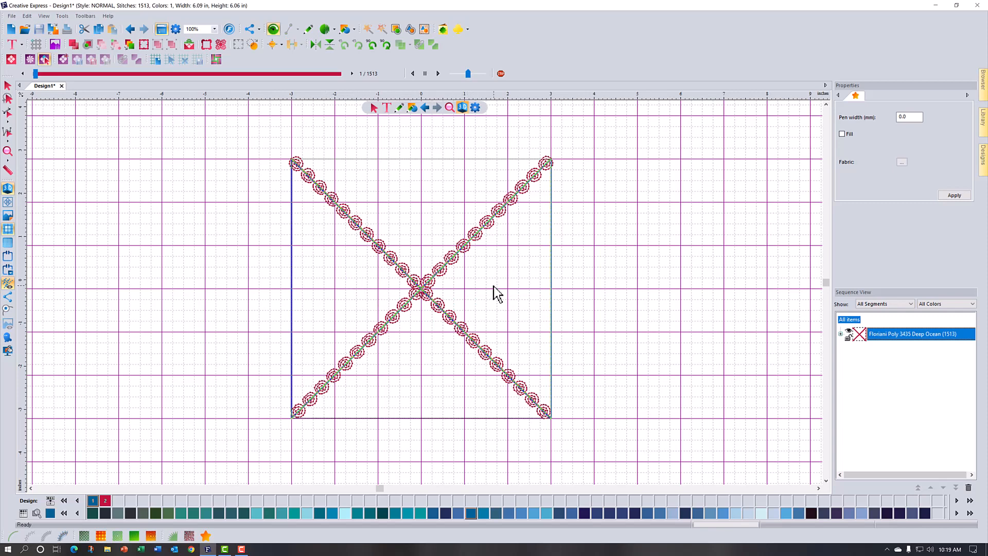
{"action": "right_click", "coordinate": [92, 501]}
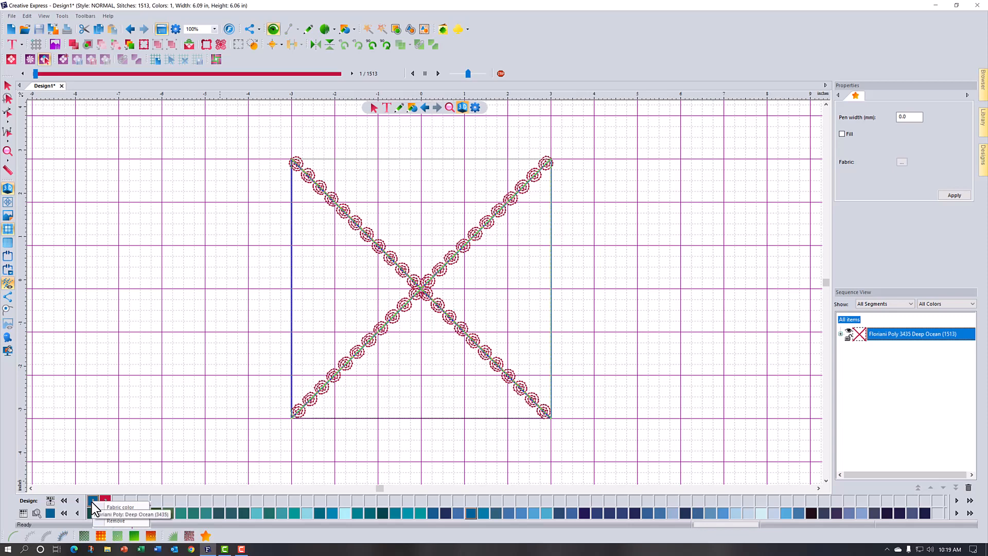
{"action": "left_click", "coordinate": [123, 507]}
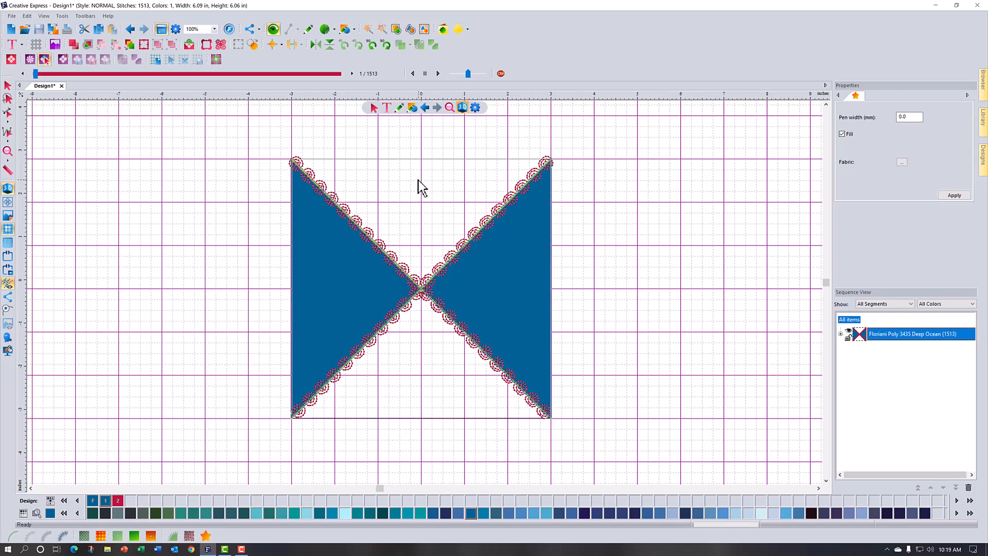
Step: Fill the block's top and bottom triangles with the design's red as fabric color and deselect them
{"action": "left_click", "coordinate": [424, 375]}
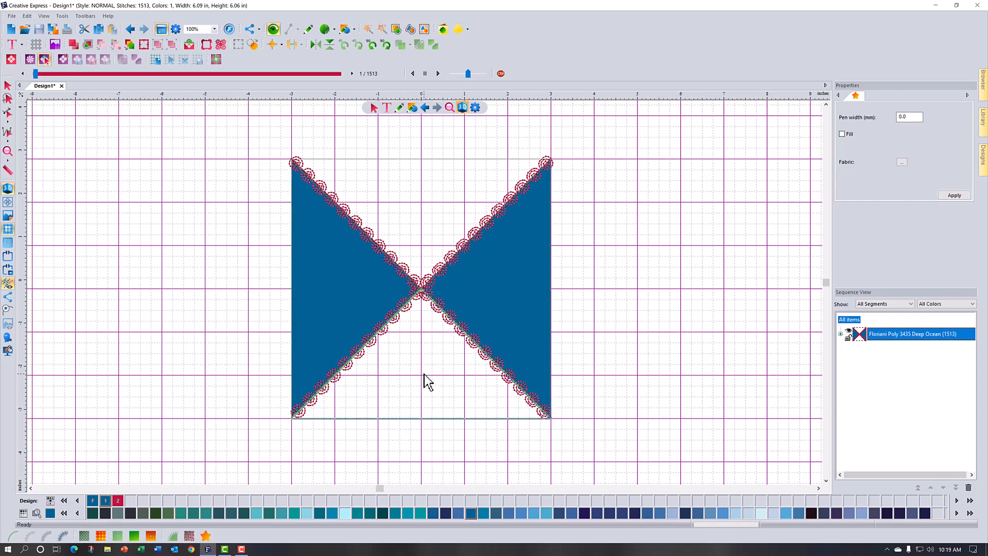
{"action": "left_click", "coordinate": [430, 235]}
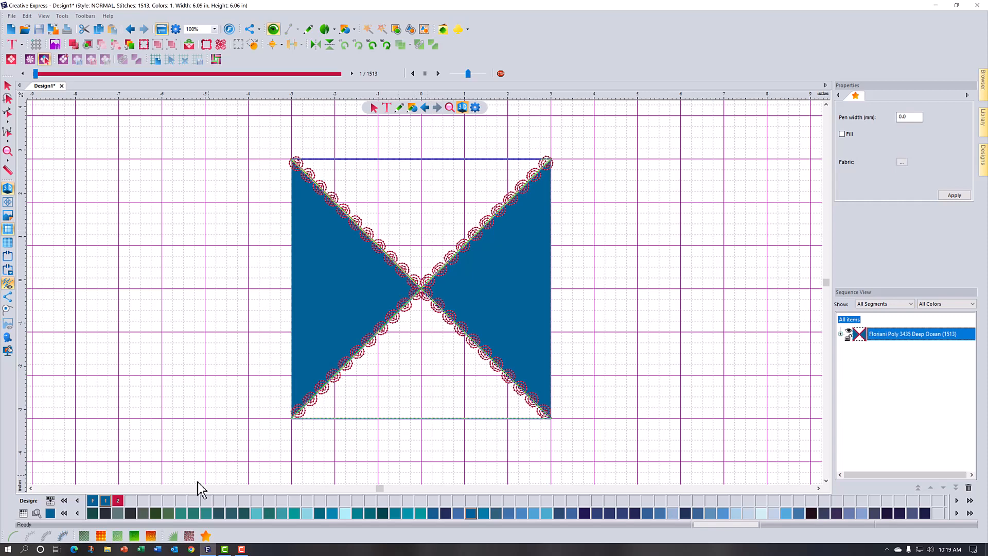
{"action": "right_click", "coordinate": [121, 502]}
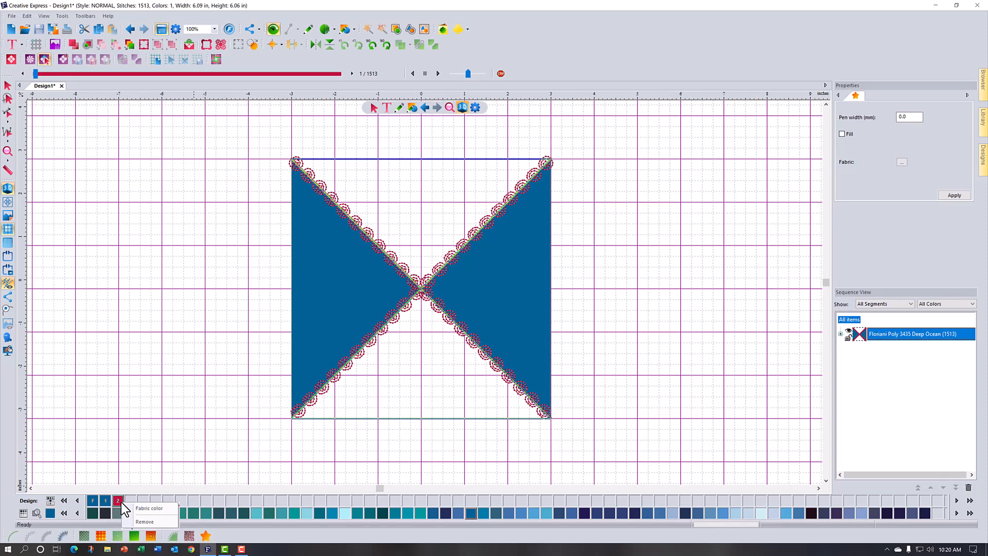
{"action": "left_click", "coordinate": [148, 510]}
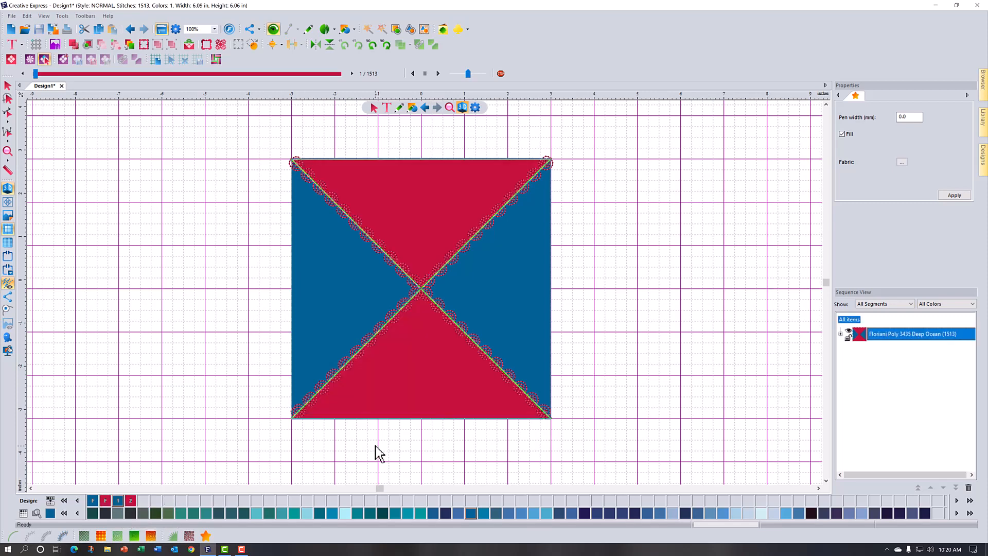
{"action": "left_click", "coordinate": [6, 87]}
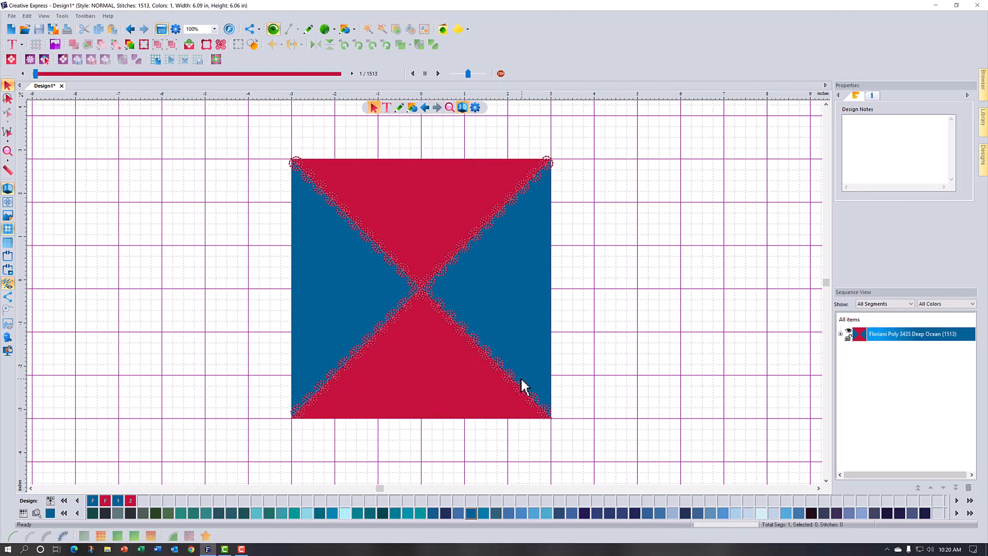
Step: Select both motif-stitched diagonals of the block and set their line paths color to yellow
{"action": "left_click", "coordinate": [335, 372]}
{"action": "left_click", "coordinate": [45, 59]}
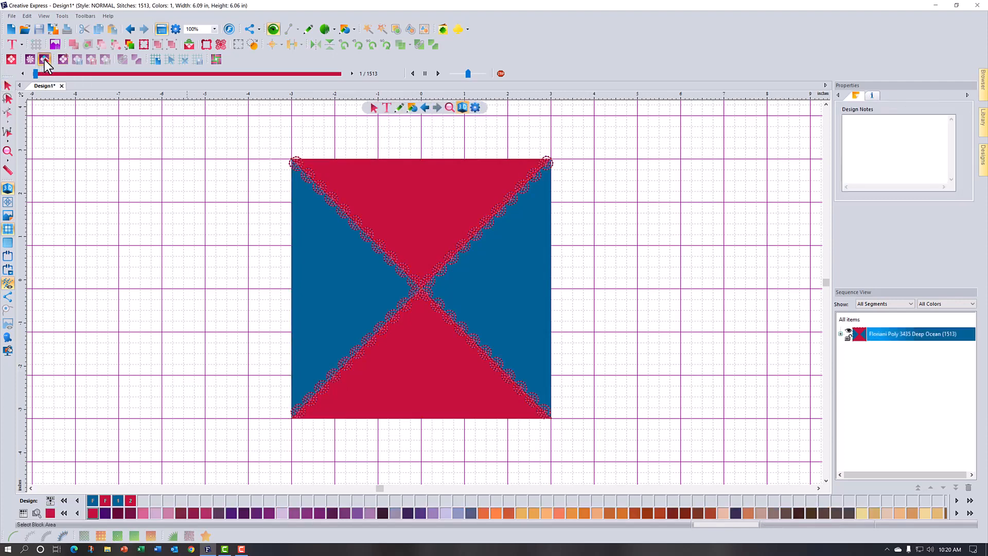
{"action": "left_click", "coordinate": [402, 273]}
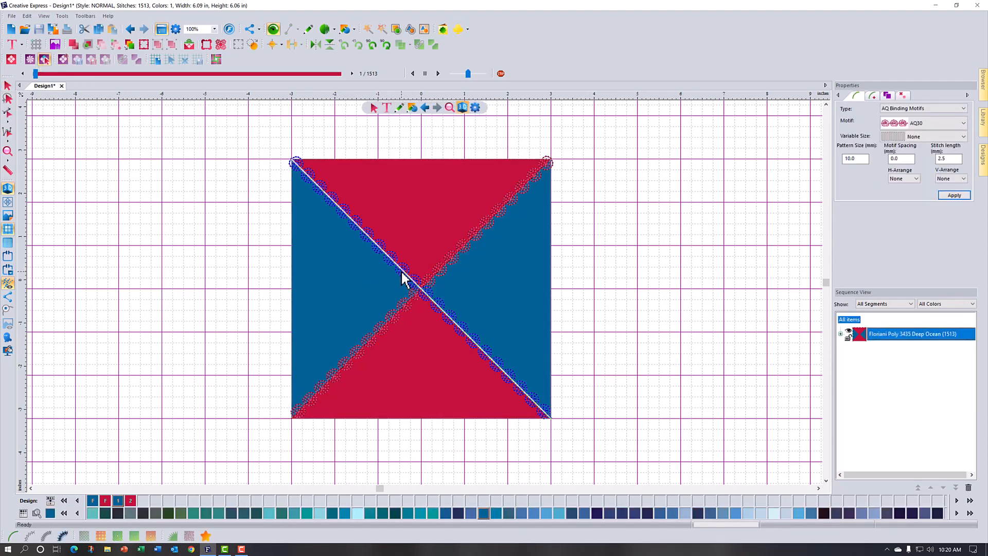
{"action": "left_click", "coordinate": [348, 361], "text": "ctrl"}
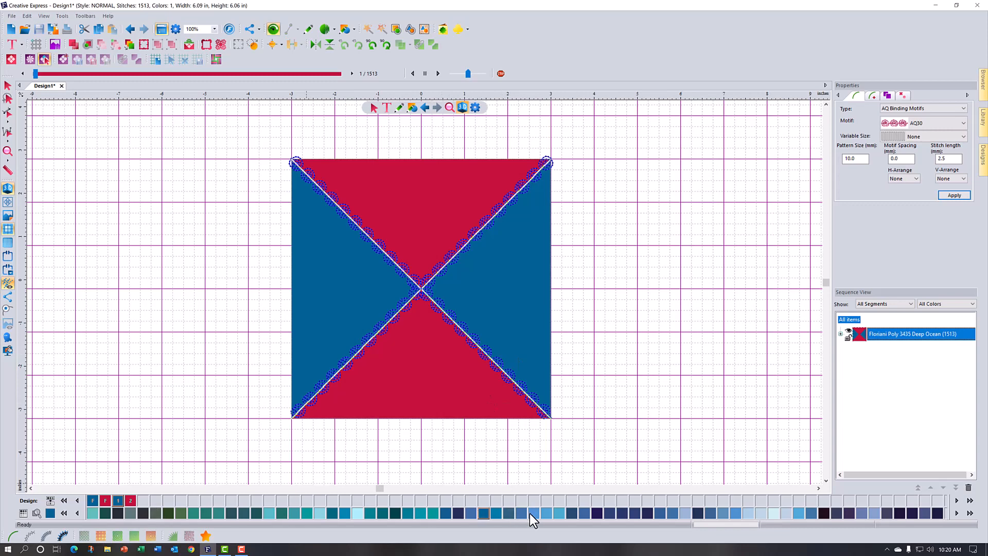
{"action": "left_click", "coordinate": [64, 512]}
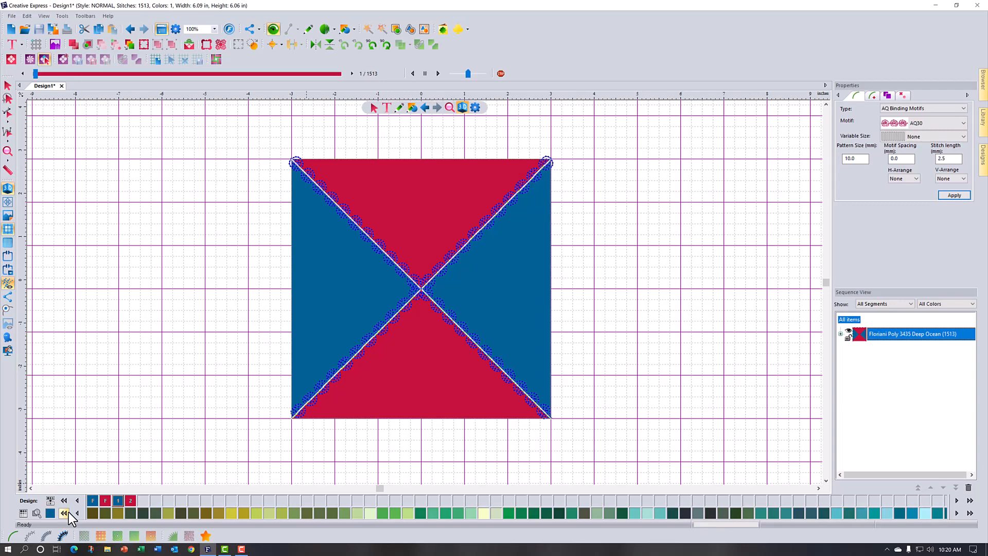
{"action": "left_click", "coordinate": [69, 512]}
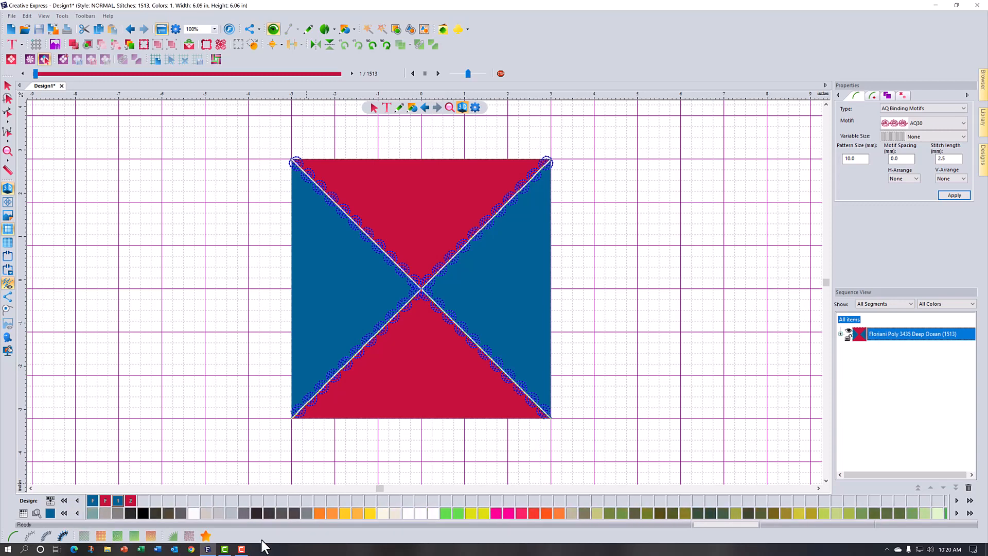
{"action": "right_click", "coordinate": [375, 511]}
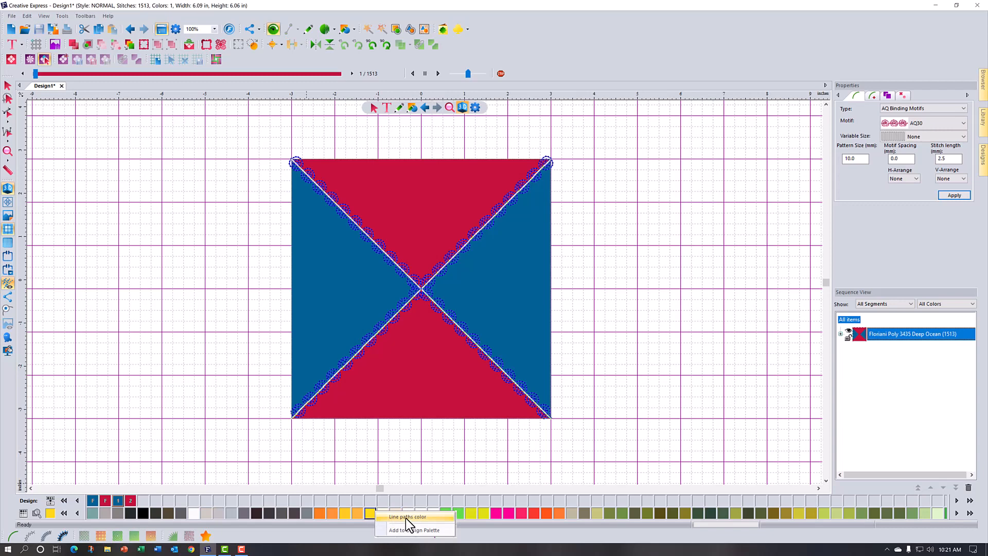
{"action": "left_click", "coordinate": [407, 517]}
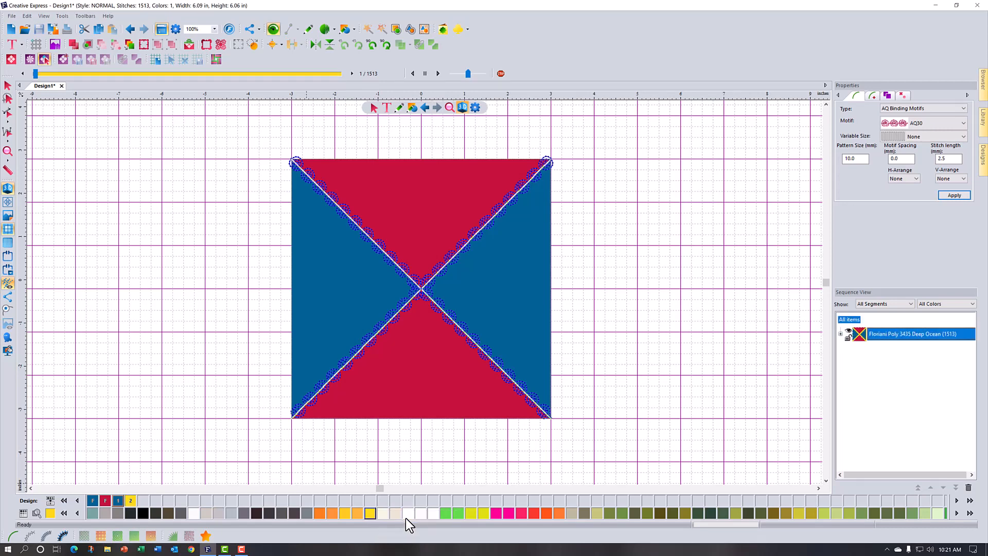
{"action": "left_click", "coordinate": [468, 346]}
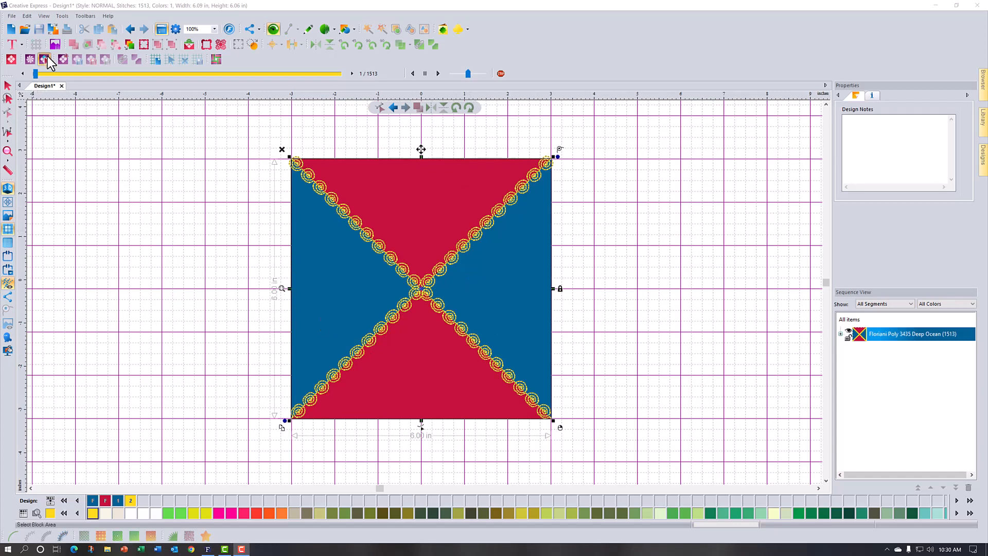
Step: Select the block's top and bottom triangle areas and browse the fabric library for their fill
{"action": "left_click", "coordinate": [46, 60]}
{"action": "left_click", "coordinate": [420, 193]}
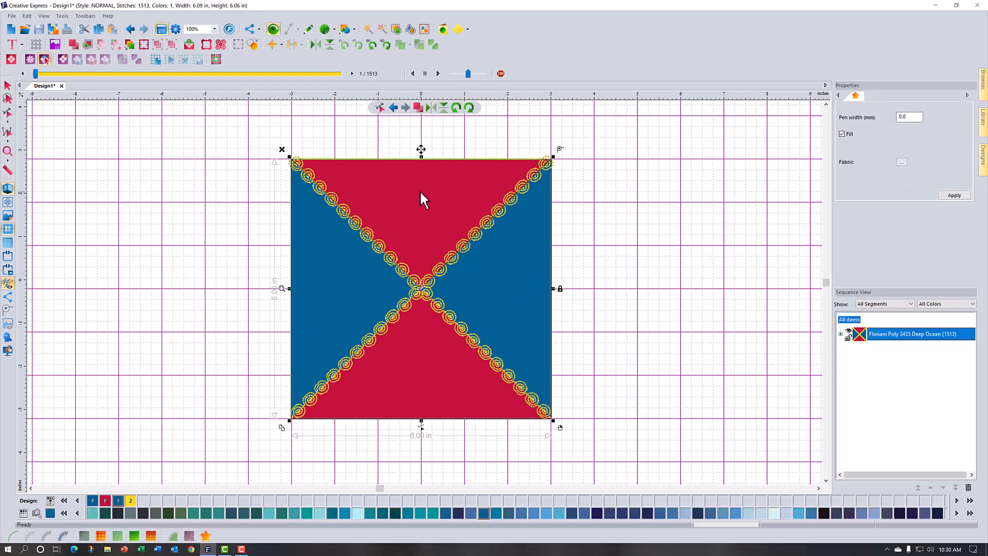
{"action": "left_click", "coordinate": [423, 378]}
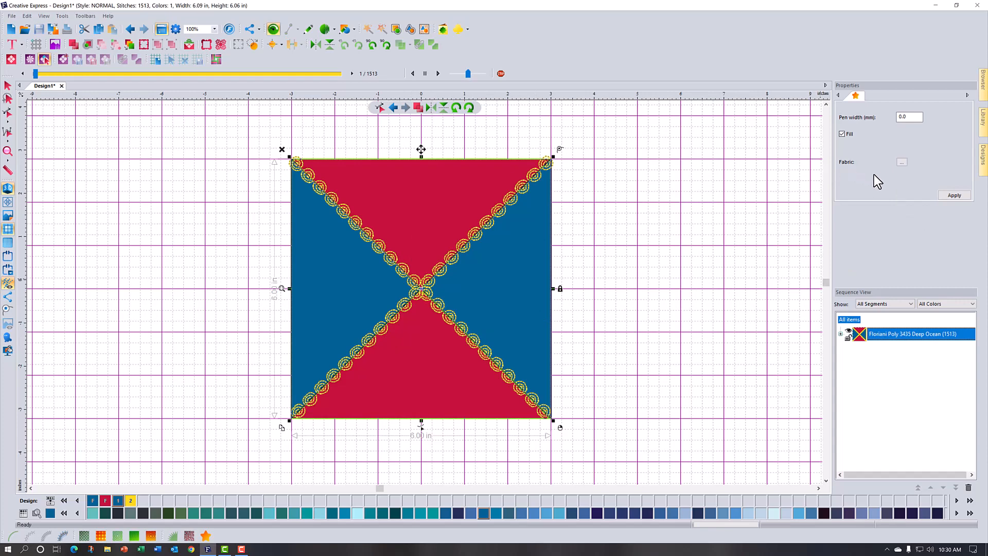
{"action": "left_click", "coordinate": [903, 162]}
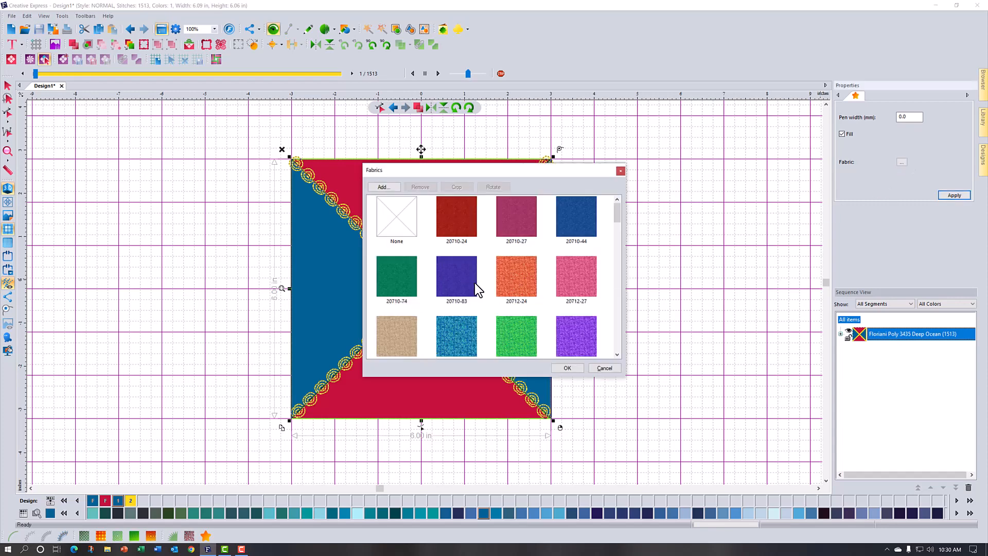
{"action": "scroll", "coordinate": [475, 283], "scroll_direction": "down", "scroll_amount": 5}
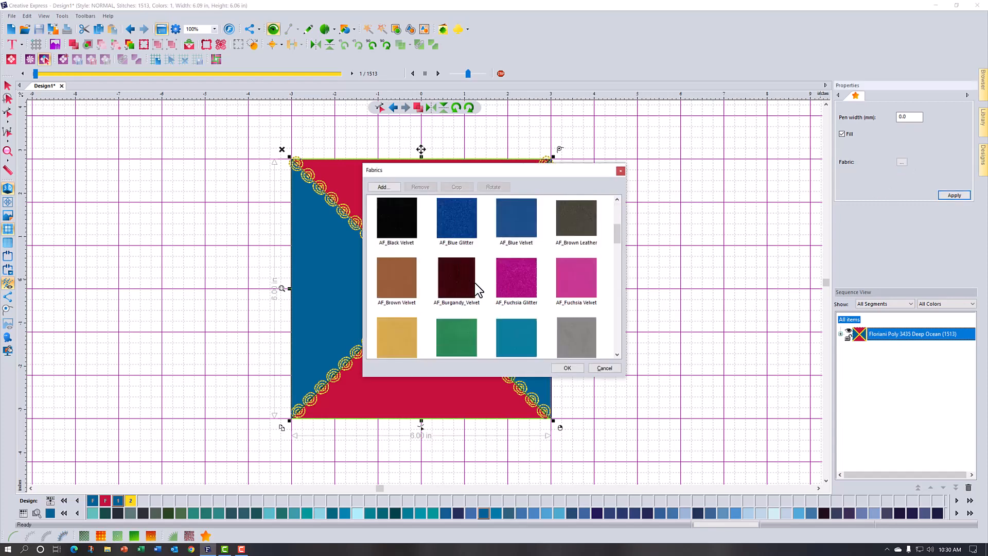
{"action": "scroll", "coordinate": [474, 283], "scroll_direction": "up", "scroll_amount": 5}
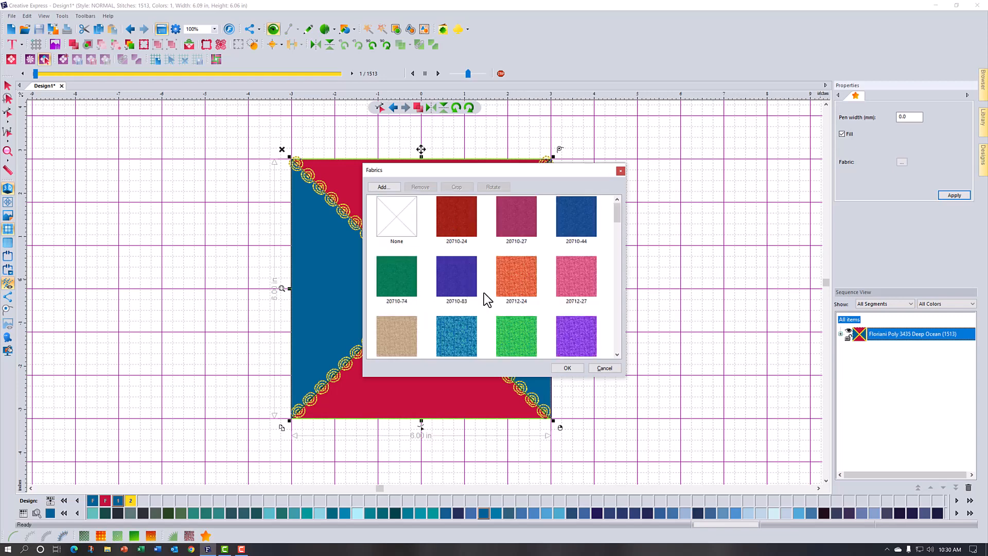
{"action": "scroll", "coordinate": [484, 292], "scroll_direction": "down", "scroll_amount": 5}
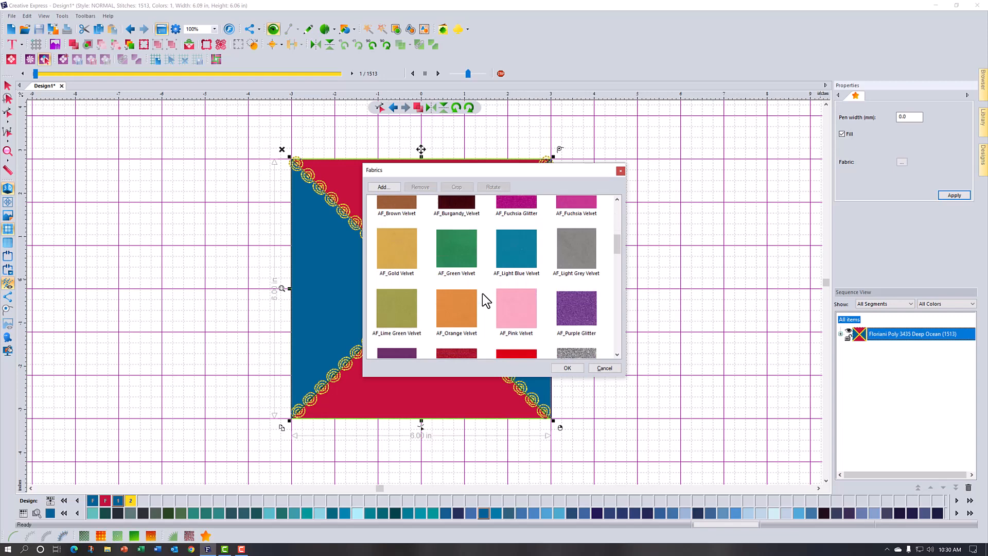
{"action": "scroll", "coordinate": [483, 293], "scroll_direction": "down", "scroll_amount": 2}
{"action": "scroll", "coordinate": [482, 293], "scroll_direction": "up", "scroll_amount": 7}
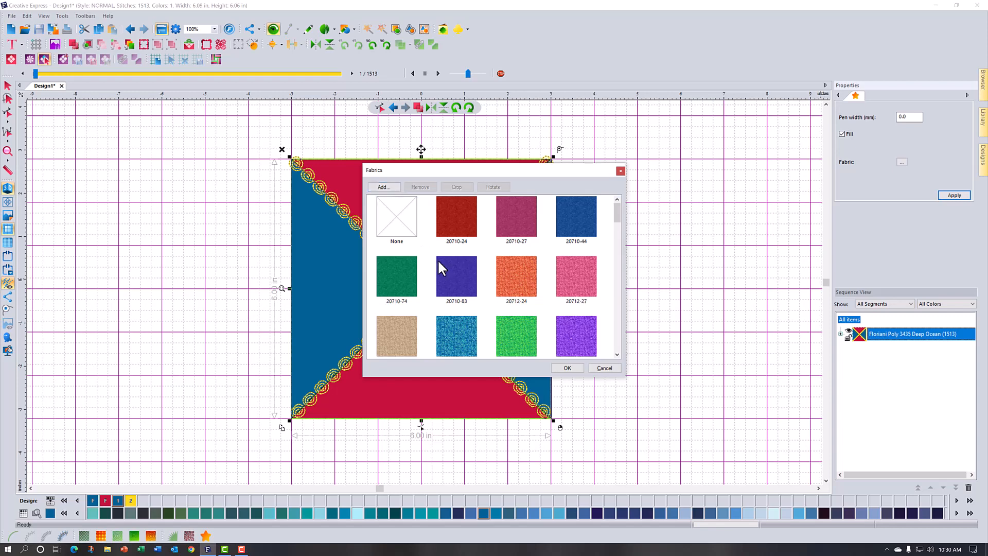
Step: Bring up the custom fabric import and cancel it, and apply fabric 20710-24 to the top and bottom triangles
{"action": "left_click", "coordinate": [387, 185]}
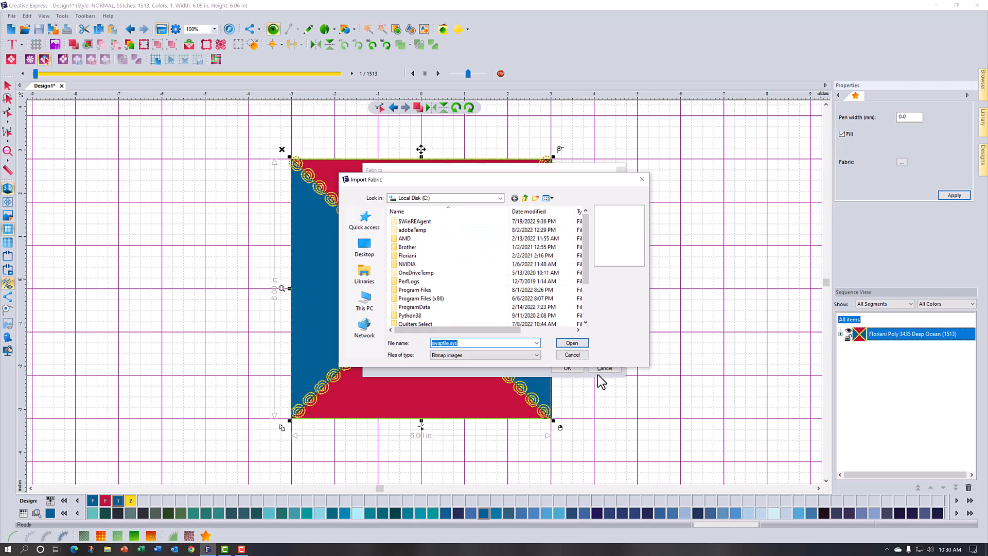
{"action": "left_click", "coordinate": [570, 356]}
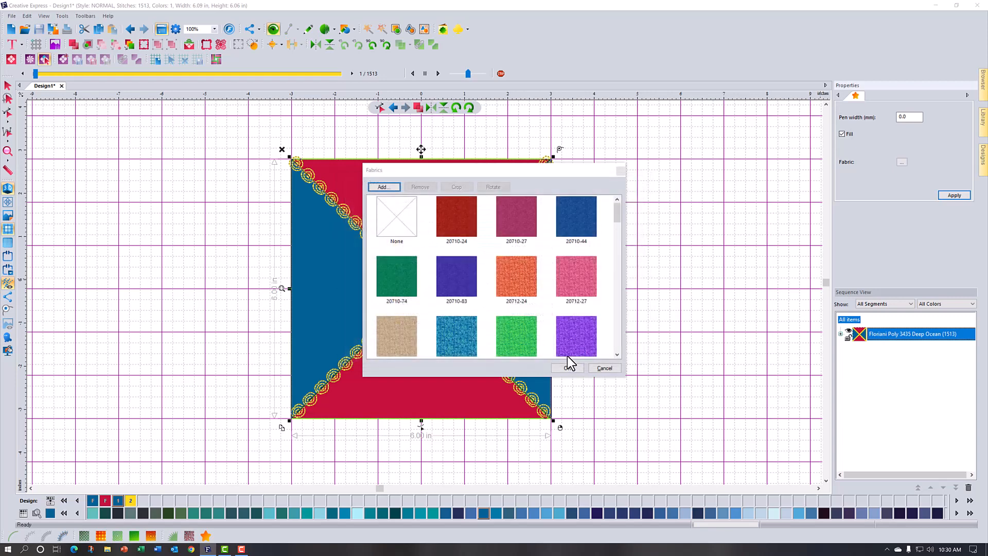
{"action": "left_click", "coordinate": [452, 218]}
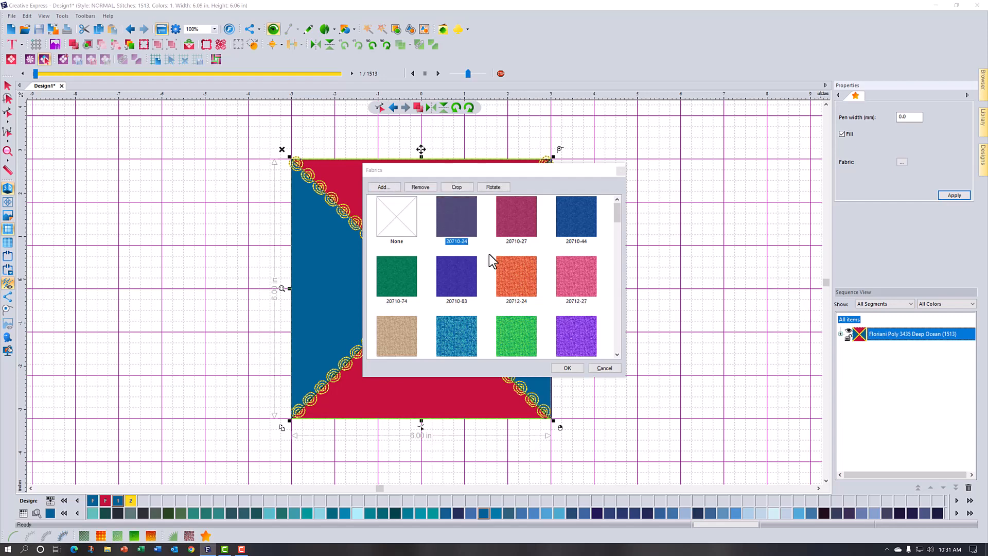
{"action": "left_click", "coordinate": [566, 368]}
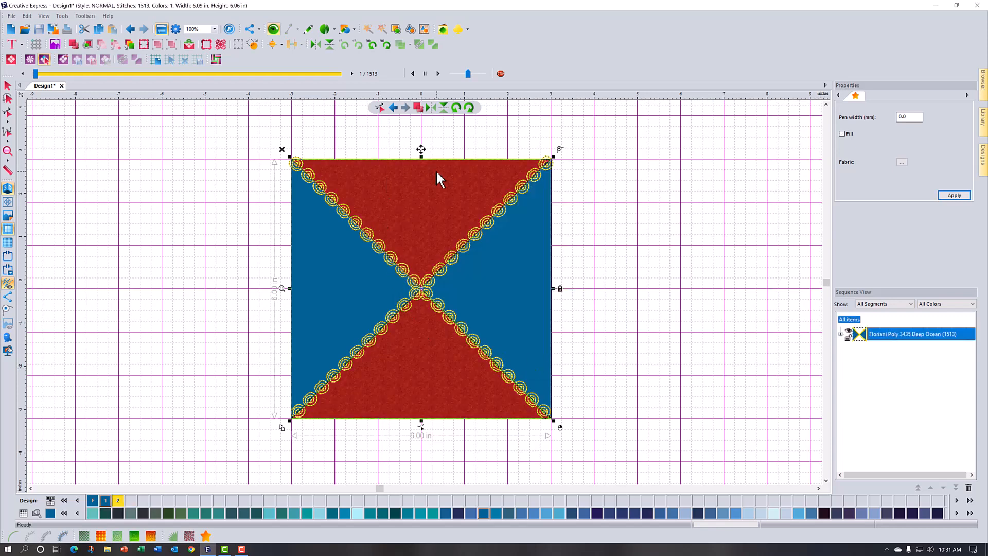